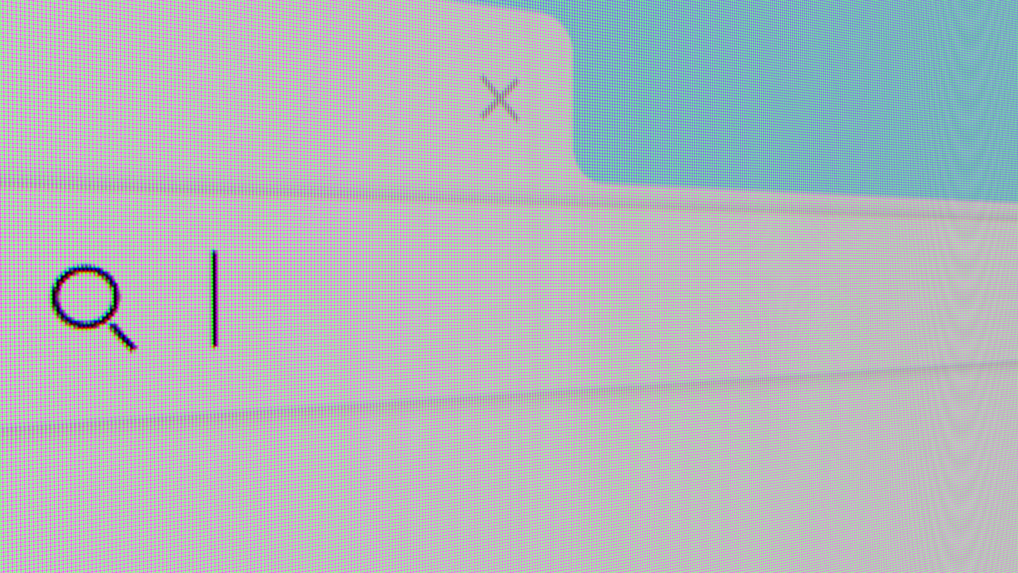
- Load activation.consumers.pluxee.in in Safari to bring up the Pluxee Card Activation form
{"action": "type", "text": "activation.consumers.pluxee.in"}
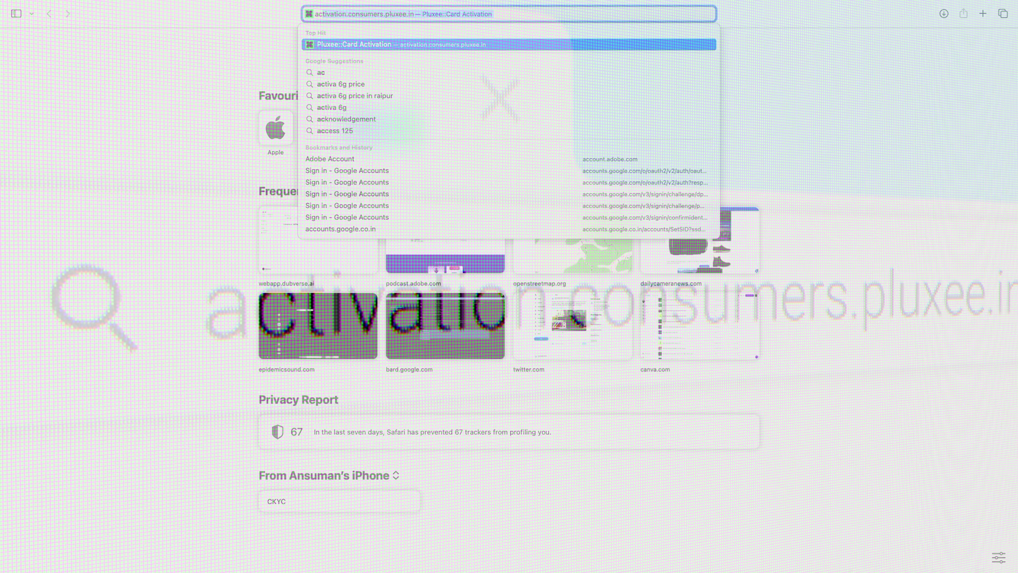
{"action": "key", "text": "Return"}
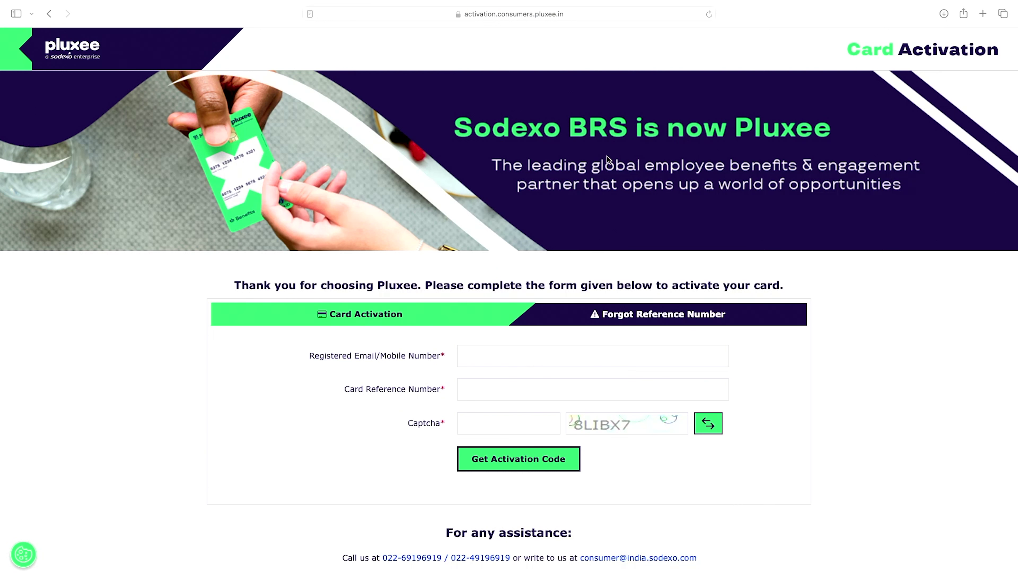
- Fill in the registered email or mobile number field of the activation form
{"action": "left_click", "coordinate": [475, 358]}
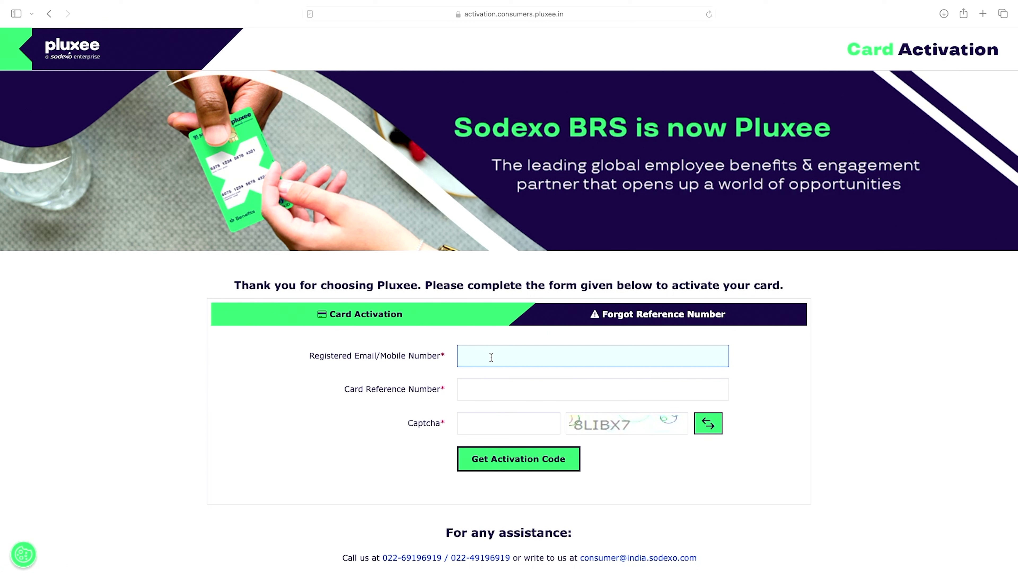
{"action": "left_click", "coordinate": [498, 390]}
{"action": "left_click", "coordinate": [496, 415]}
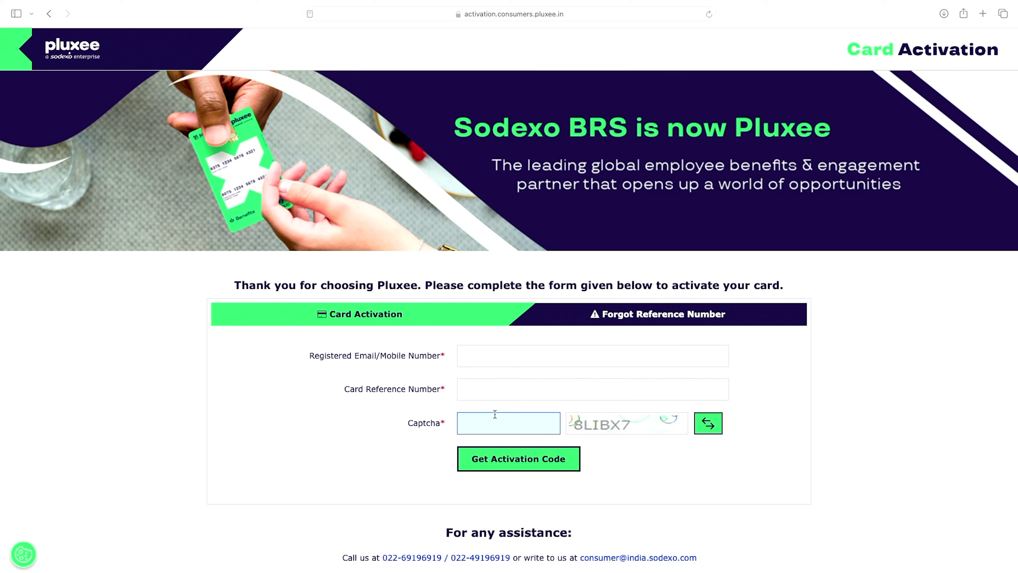
{"action": "left_click", "coordinate": [579, 427]}
{"action": "left_click", "coordinate": [505, 425]}
{"action": "left_click", "coordinate": [497, 351]}
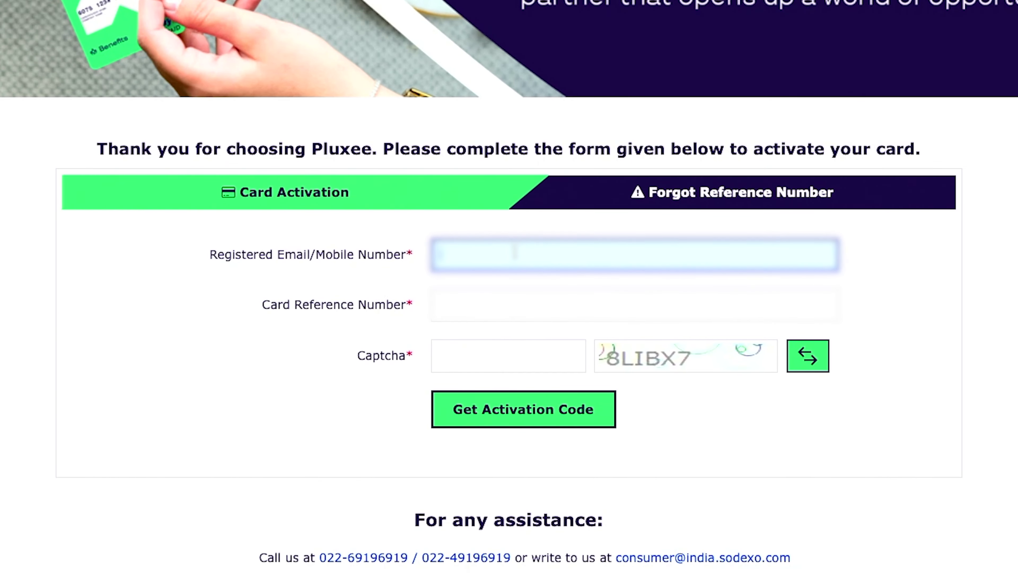
- Enter the card reference number and captcha 8LIBX7, then request the activation code
{"action": "left_click", "coordinate": [521, 312]}
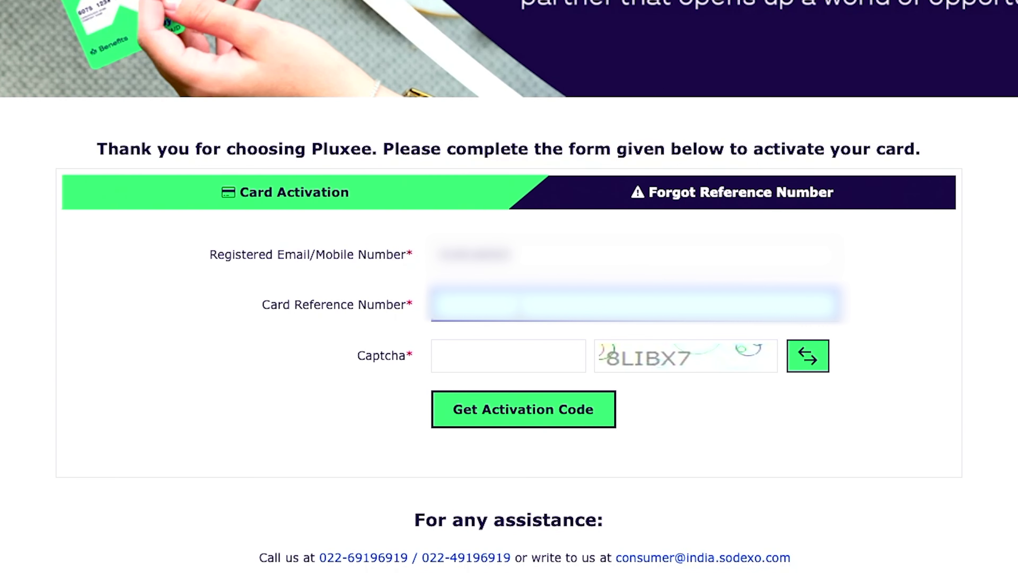
{"action": "type", "text": "unreadable"}
{"action": "left_click", "coordinate": [529, 361]}
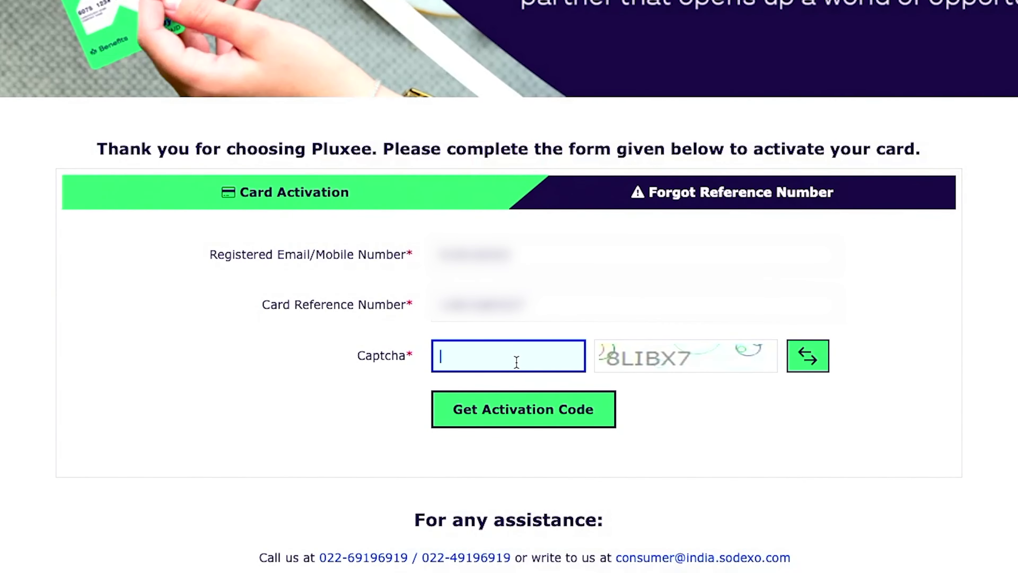
{"action": "type", "text": "8LIBX7"}
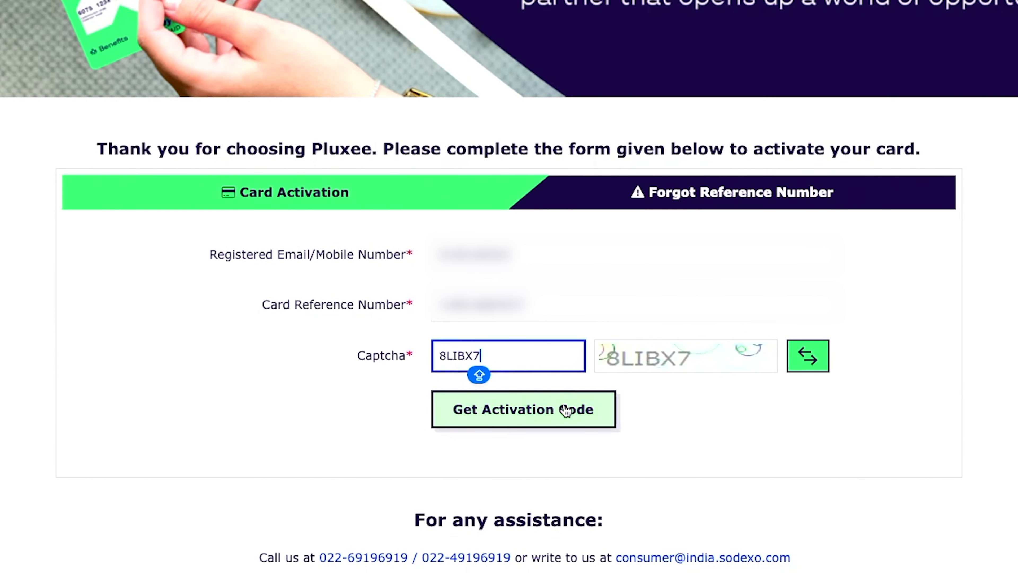
{"action": "left_click", "coordinate": [523, 411]}
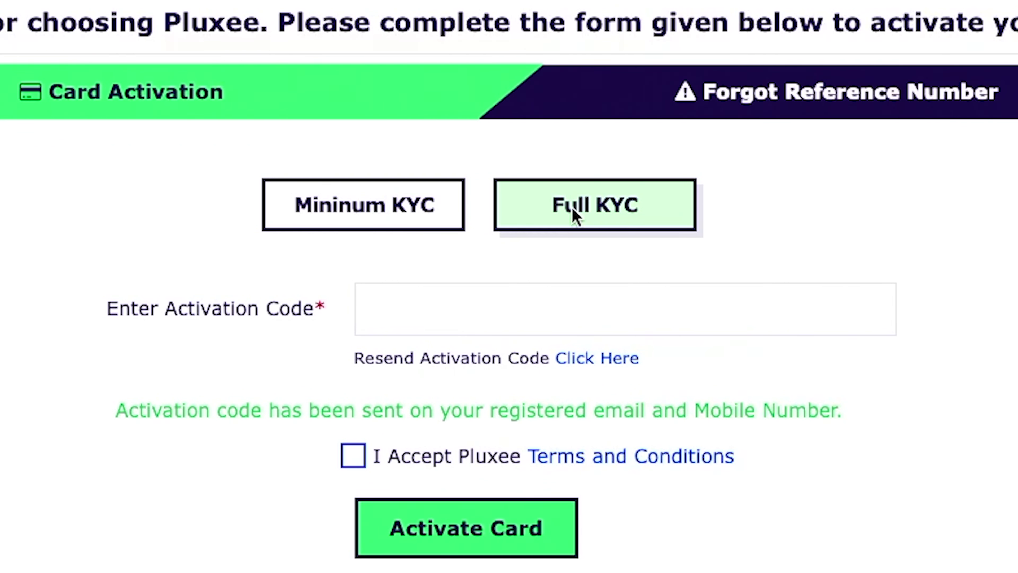
- Paste the received activation code, accept the Pluxee terms and conditions, and activate the card
{"action": "left_click", "coordinate": [500, 301]}
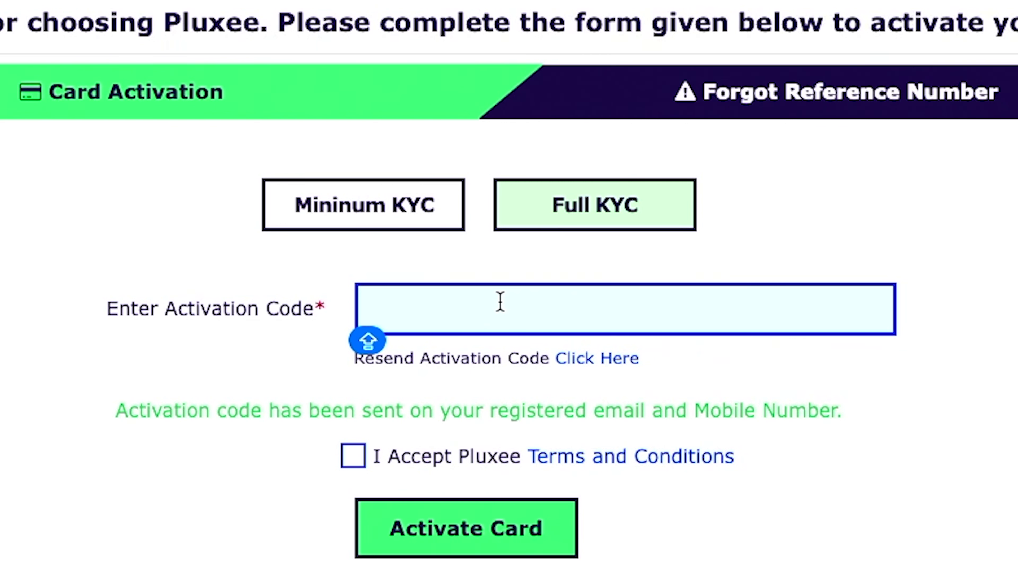
{"action": "key", "text": "super+v"}
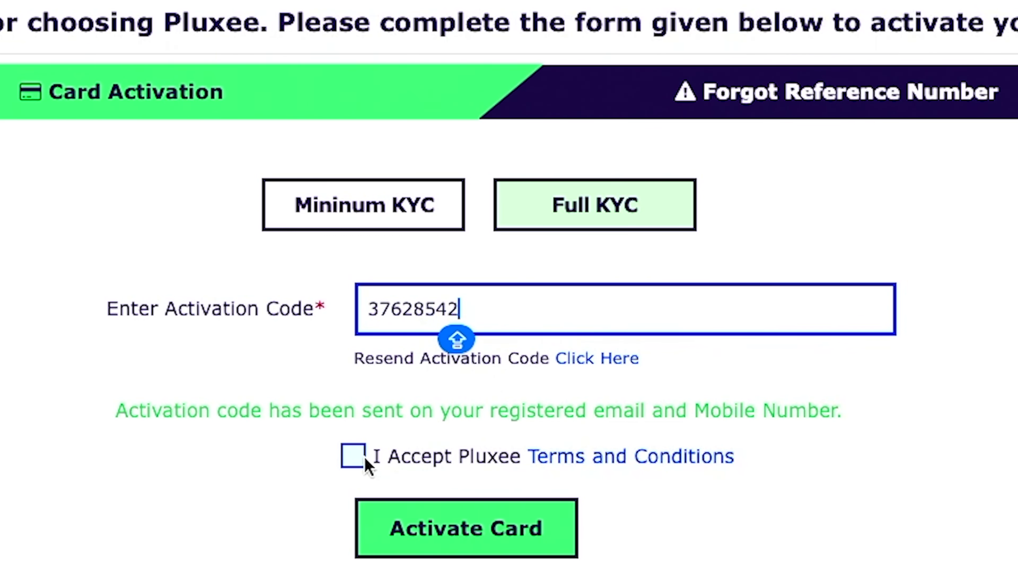
{"action": "left_click", "coordinate": [354, 457]}
{"action": "left_click", "coordinate": [460, 532]}
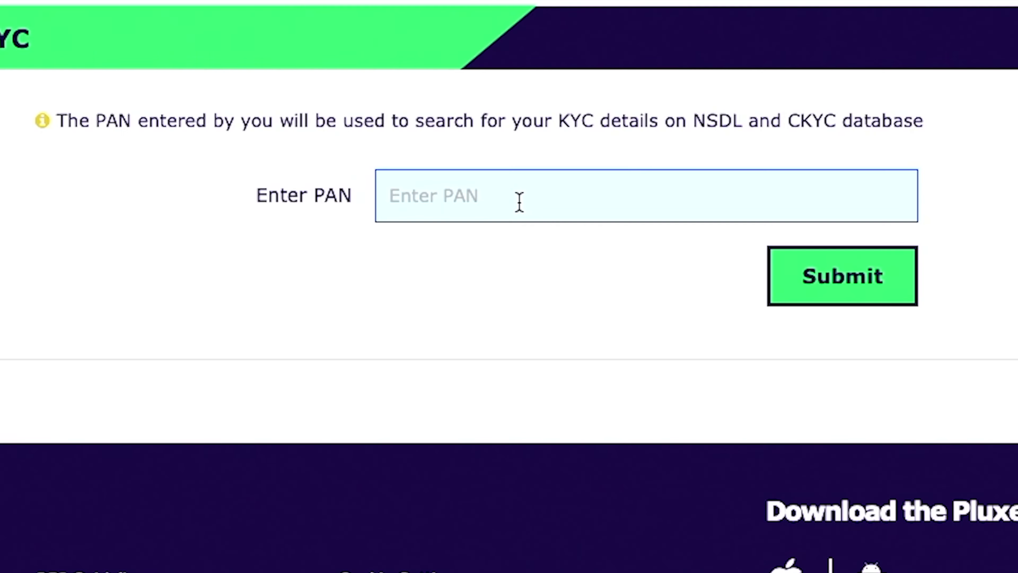
- Enter the PAN and tick the consent to provide the offline Aadhaar e-KYC zip
{"action": "left_click", "coordinate": [489, 200]}
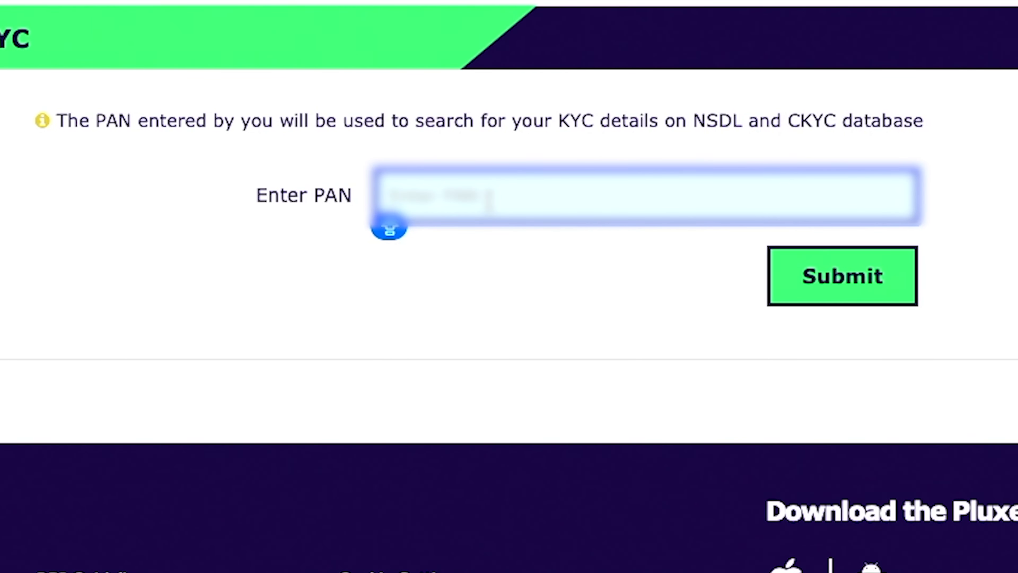
{"action": "type", "text": "ABC"}
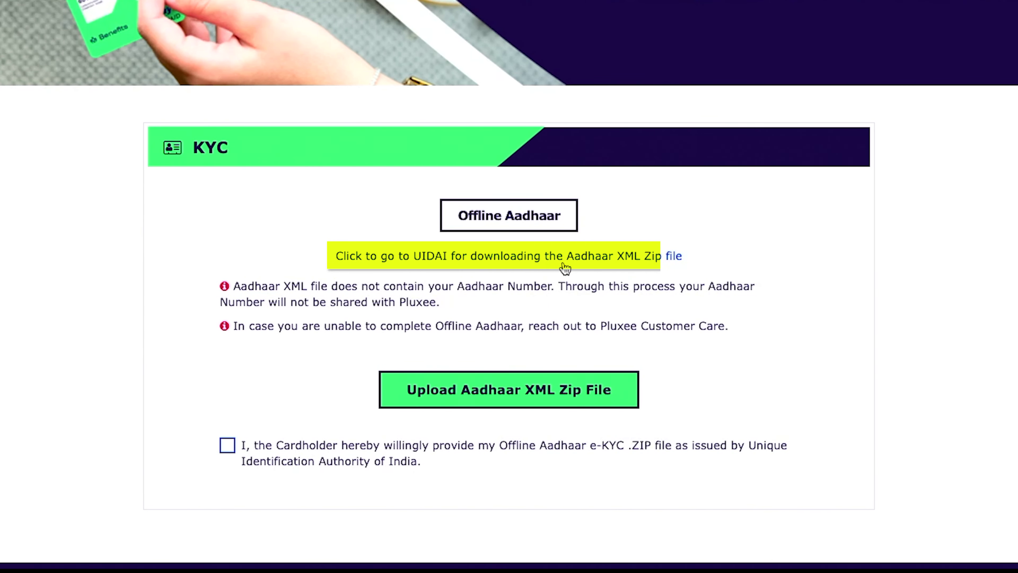
{"action": "left_click", "coordinate": [232, 446]}
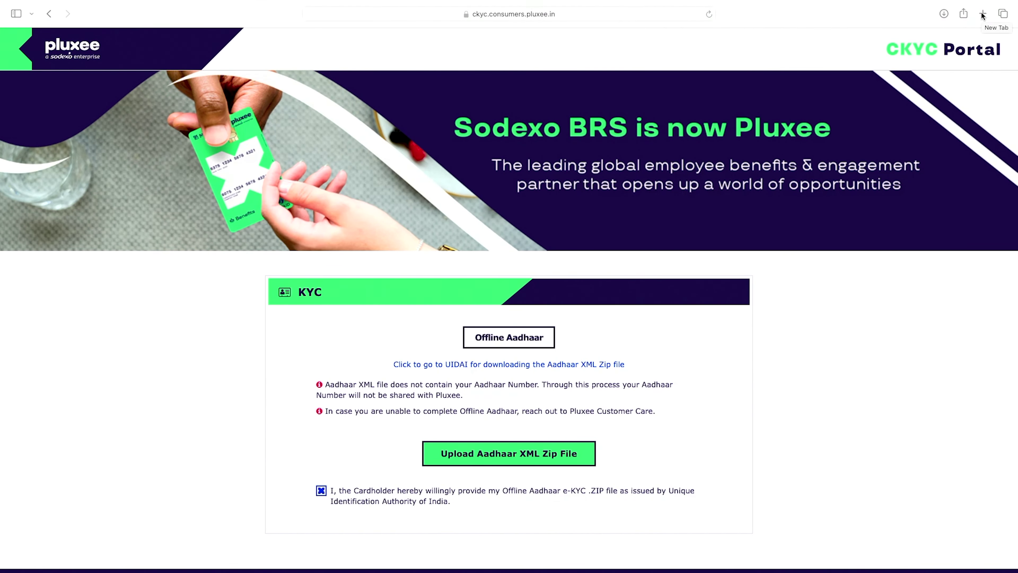
{"action": "left_click", "coordinate": [983, 15]}
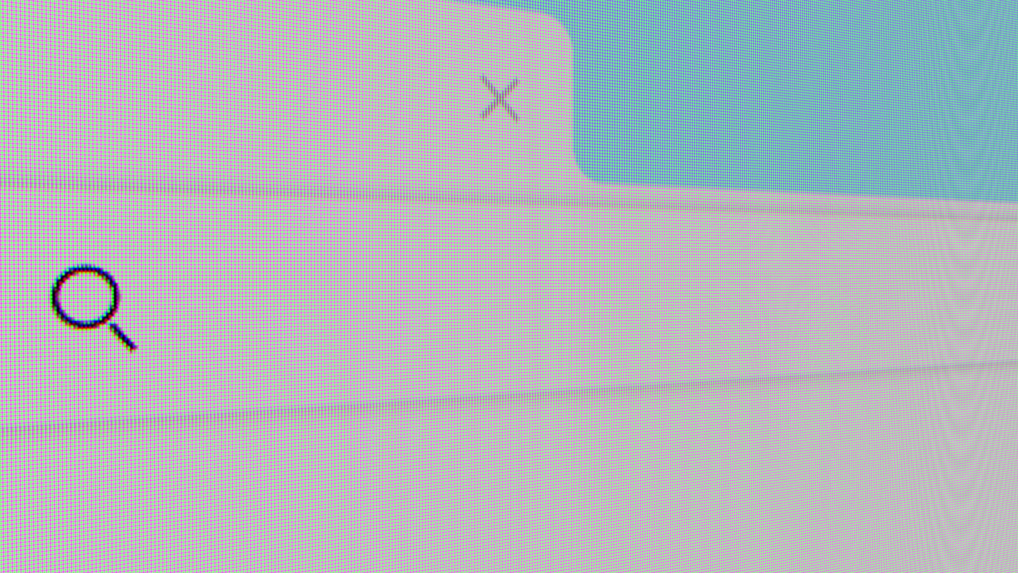
{"action": "type", "text": "www.uidai.gov"}
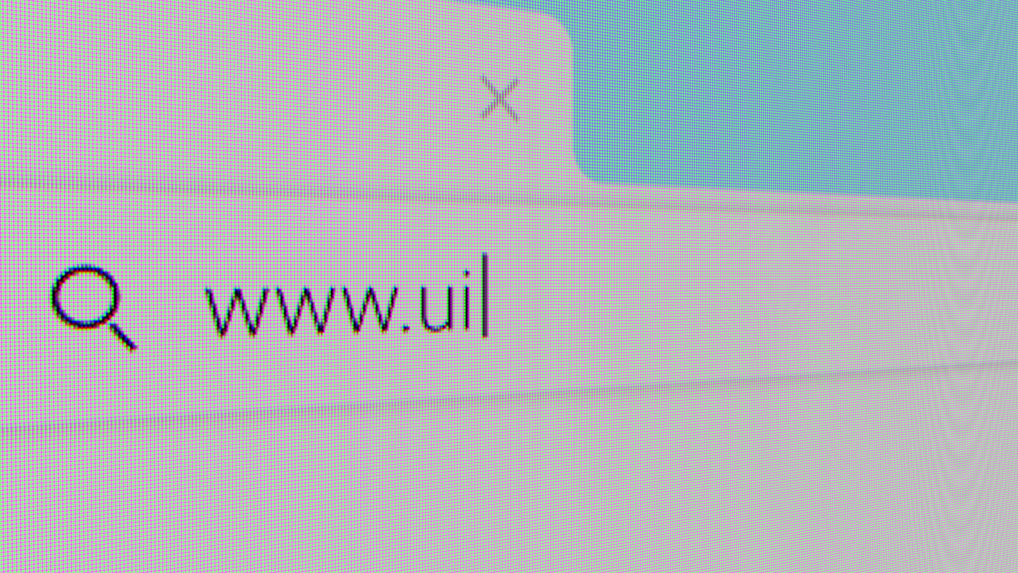
{"action": "type", "text": ".in"}
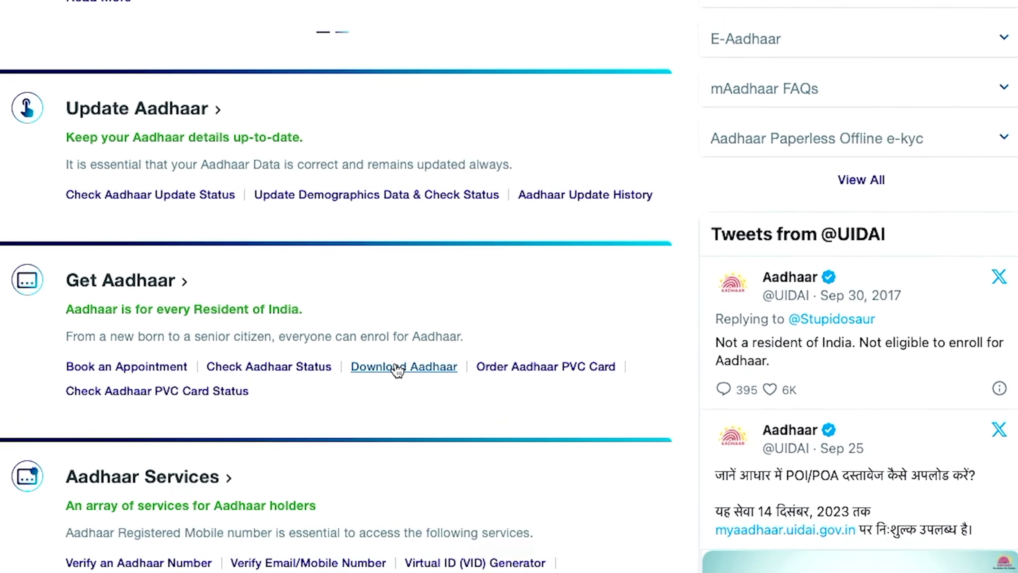
{"action": "left_click", "coordinate": [446, 443]}
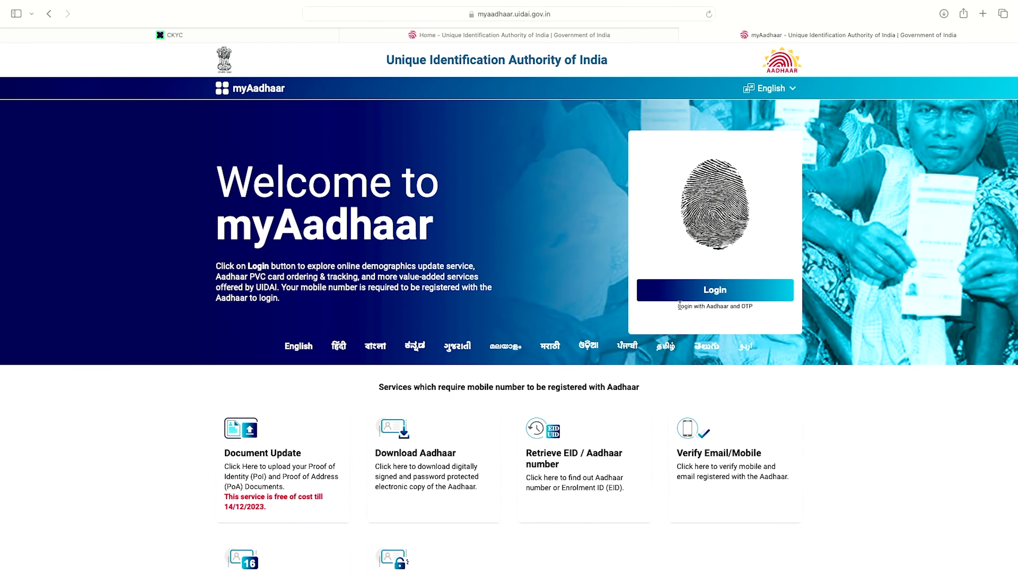
- Log in to myAadhaar with the Aadhaar number, captcha gMbDp and the one-time password
{"action": "left_click", "coordinate": [721, 292]}
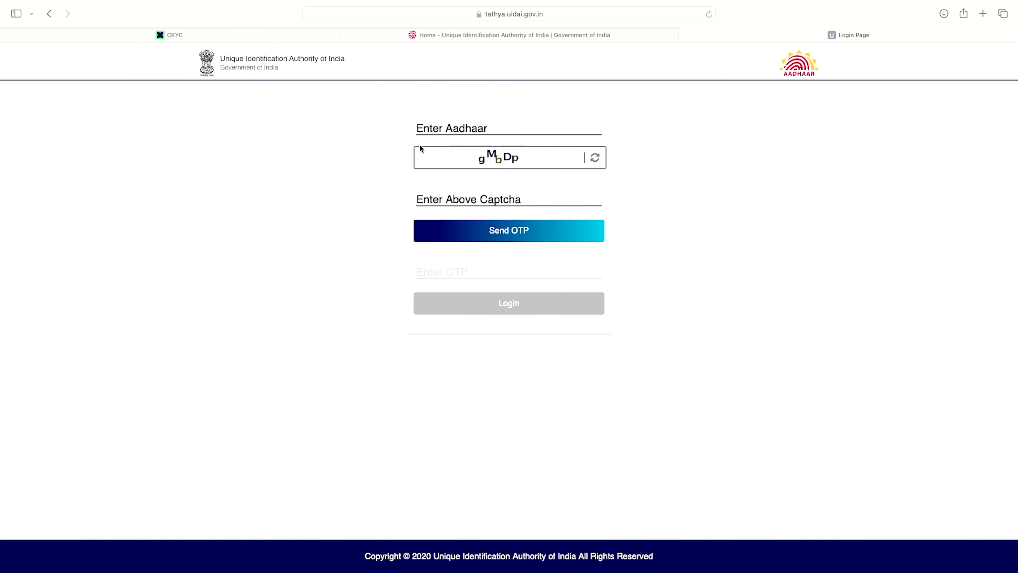
{"action": "left_click", "coordinate": [447, 127]}
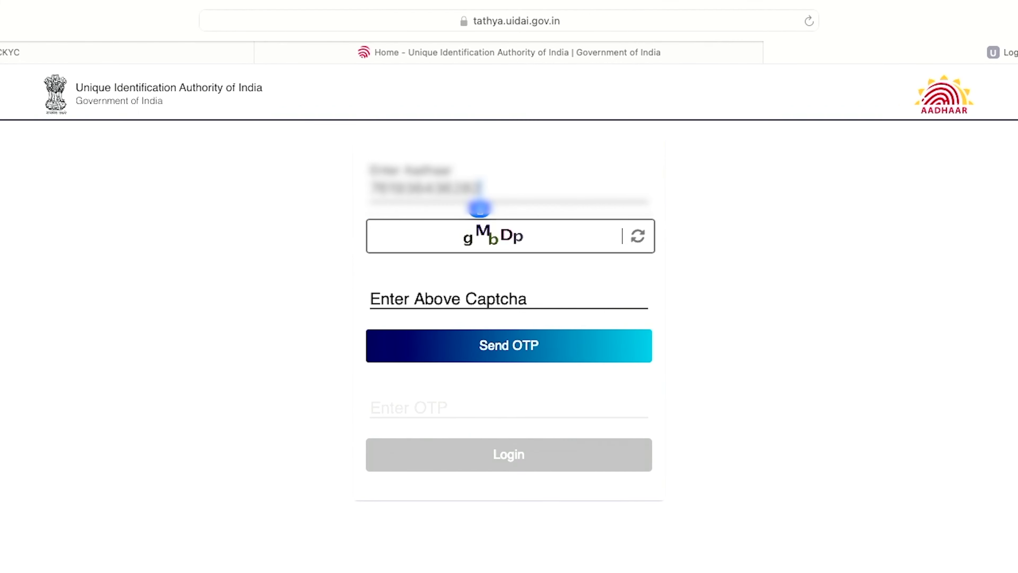
{"action": "left_click", "coordinate": [448, 286]}
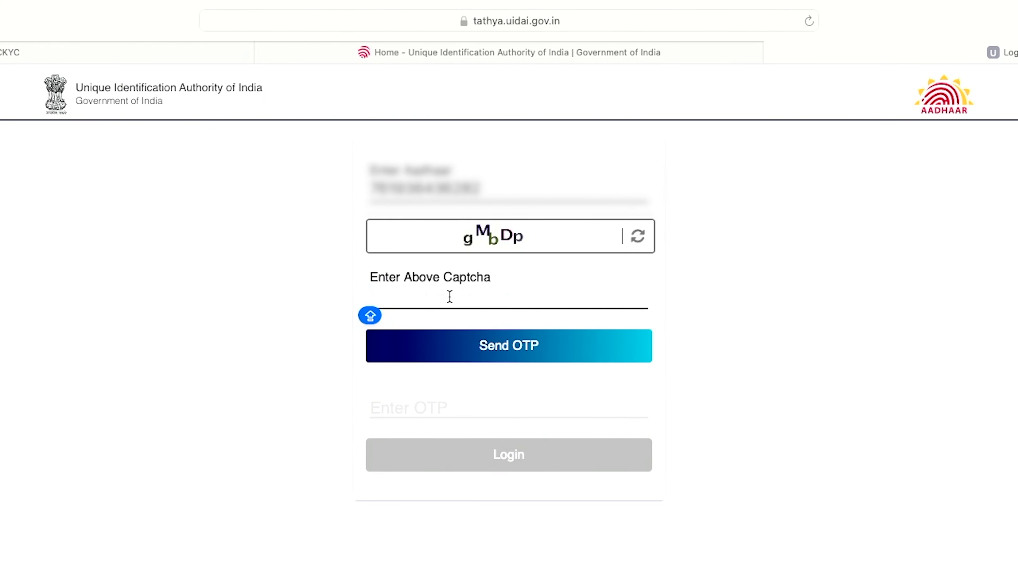
{"action": "type", "text": "gMbDp"}
{"action": "left_click", "coordinate": [510, 347]}
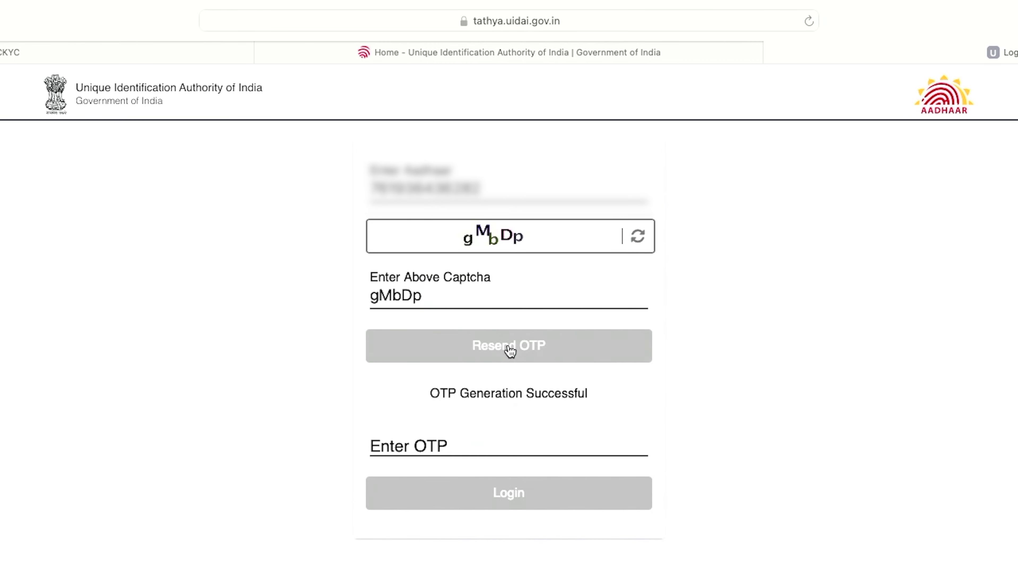
{"action": "left_click", "coordinate": [488, 461]}
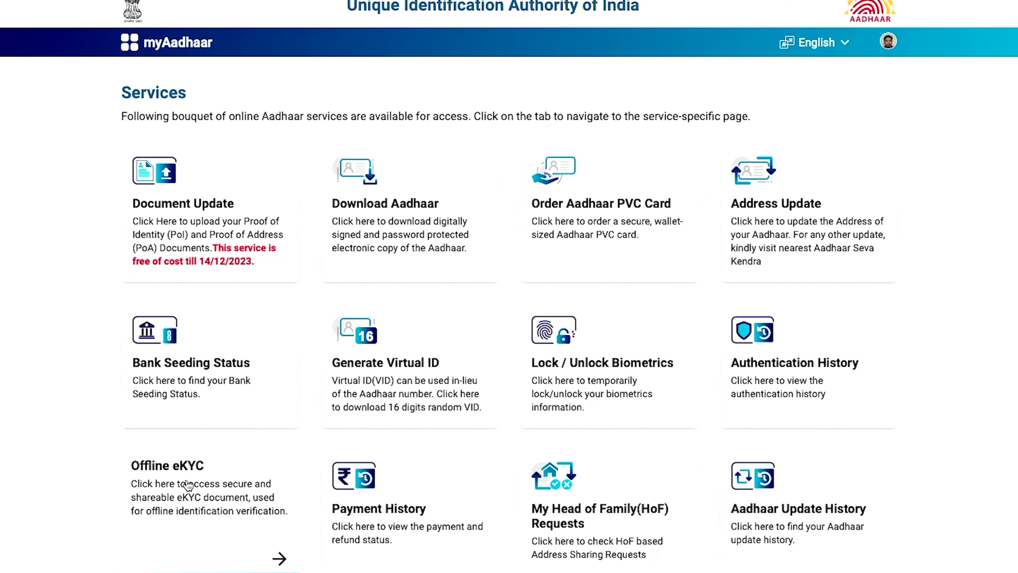
- Download the Offline eKYC ZIP protected with a four-digit share code
{"action": "left_click", "coordinate": [243, 441]}
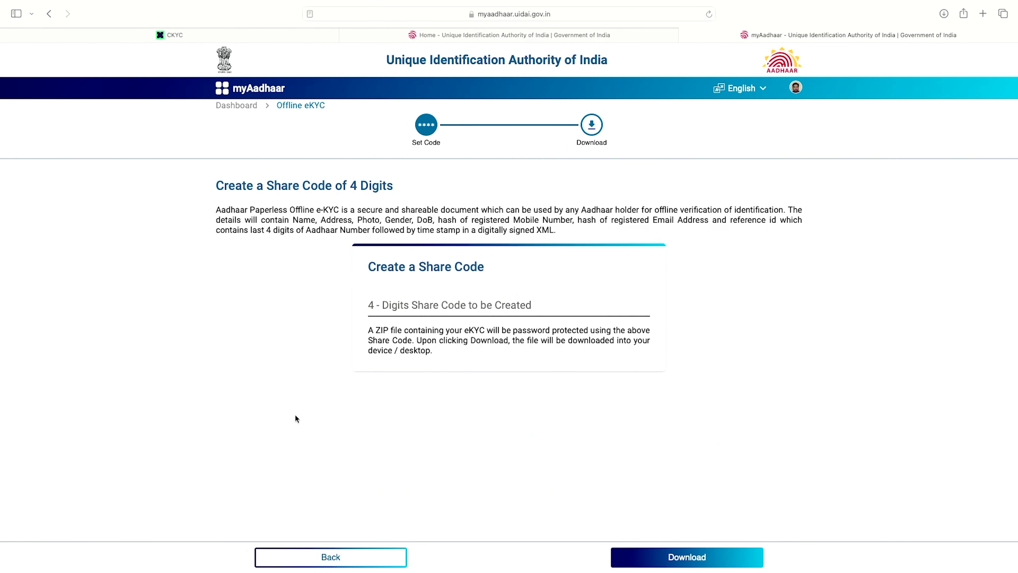
{"action": "left_click", "coordinate": [429, 304]}
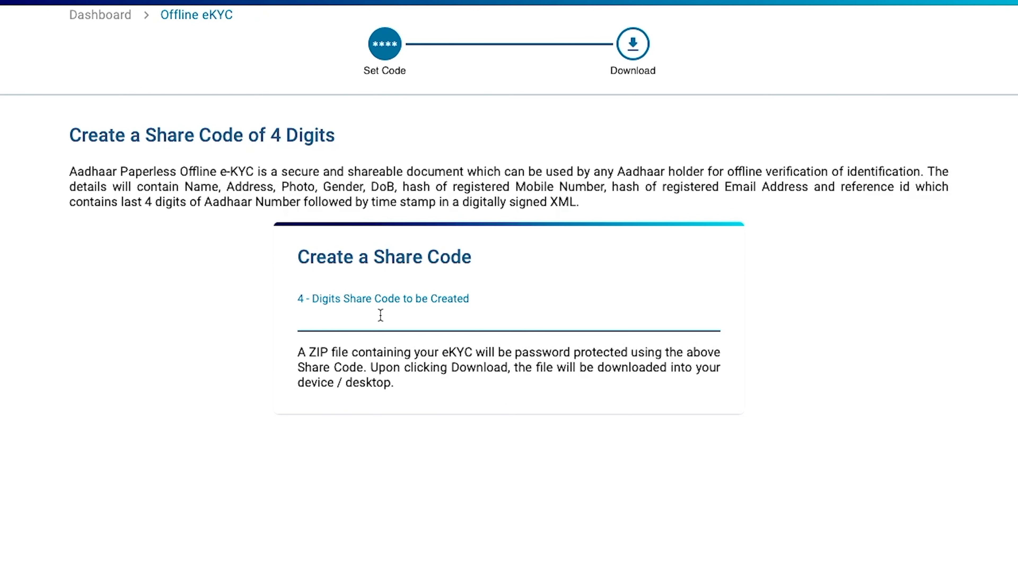
{"action": "type", "text": "1234"}
{"action": "scroll", "coordinate": [509, 281], "scroll_direction": "down", "scroll_amount": 3}
{"action": "left_click", "coordinate": [785, 549]}
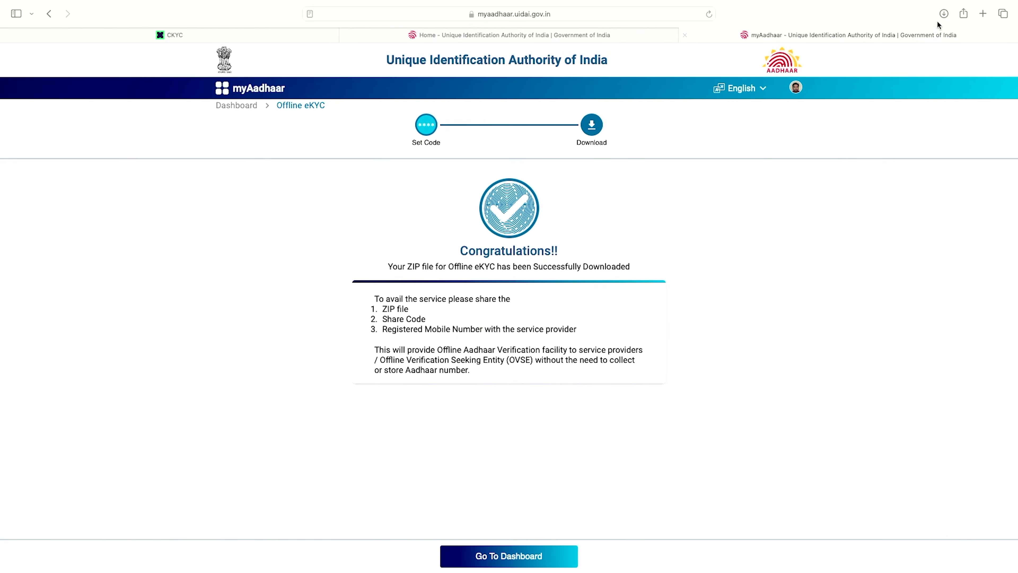
- Show the newest offline Aadhaar ZIP from Safari's downloads list in Finder
{"action": "left_click", "coordinate": [949, 13]}
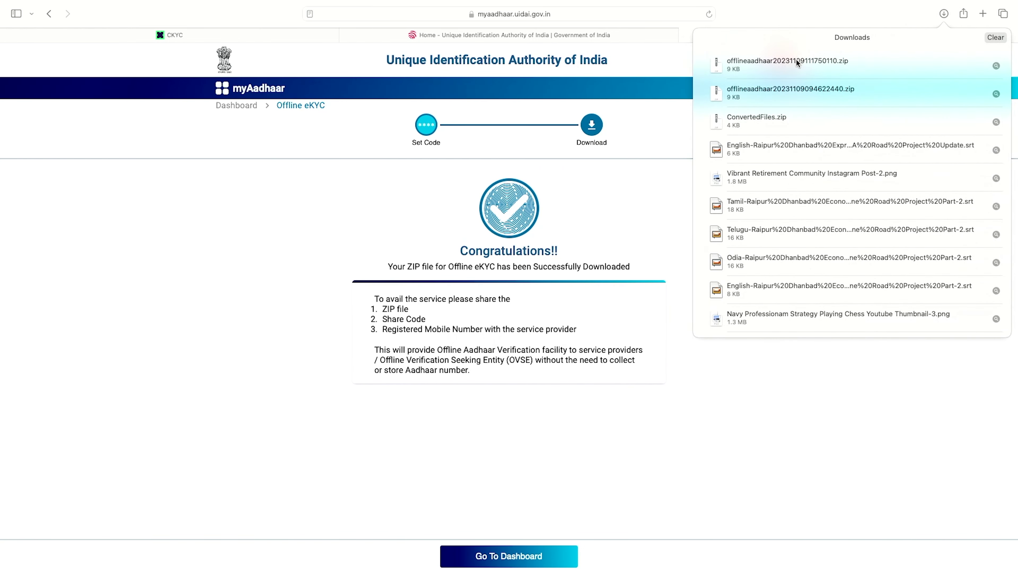
{"action": "left_click", "coordinate": [766, 64]}
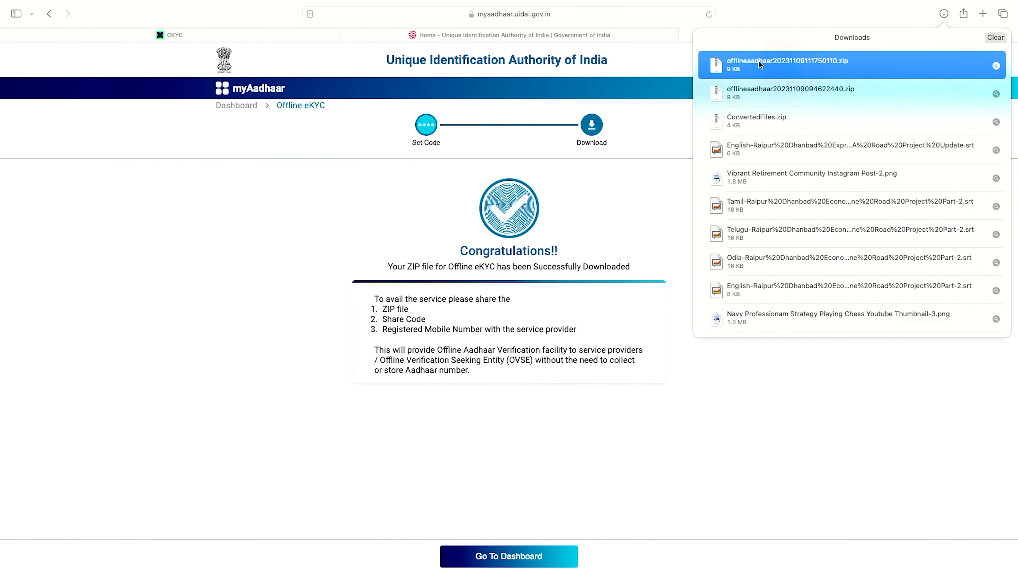
{"action": "right_click", "coordinate": [762, 65]}
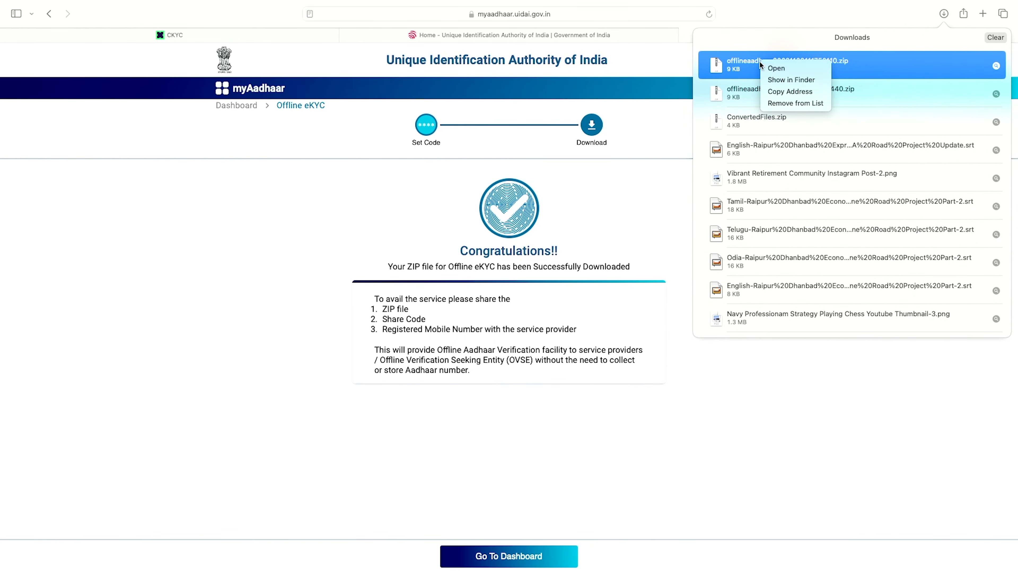
{"action": "left_click", "coordinate": [775, 79]}
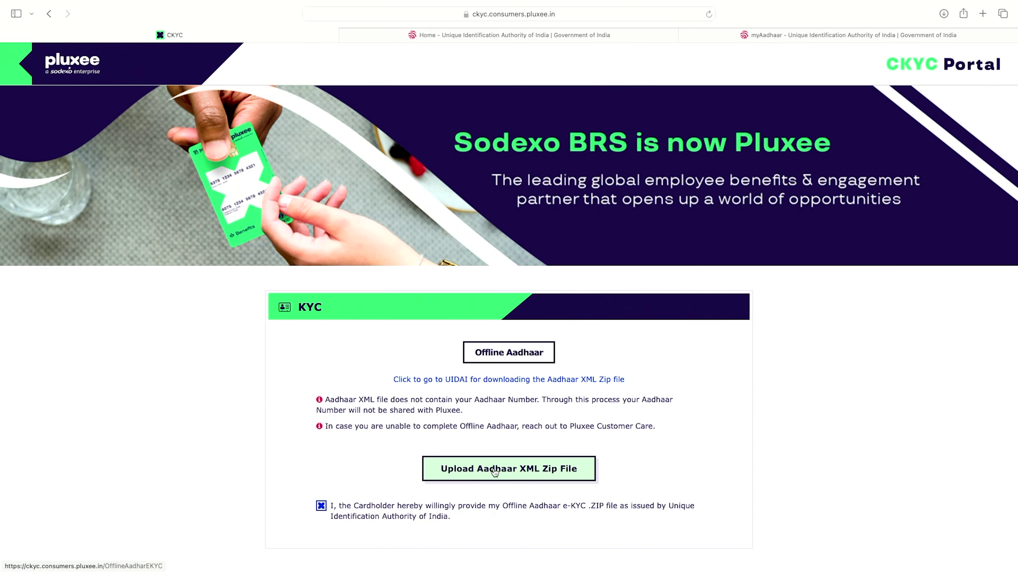
- Attach the newest offline Aadhaar ZIP file in the Offline Aadhaar upload form
{"action": "left_click", "coordinate": [494, 472]}
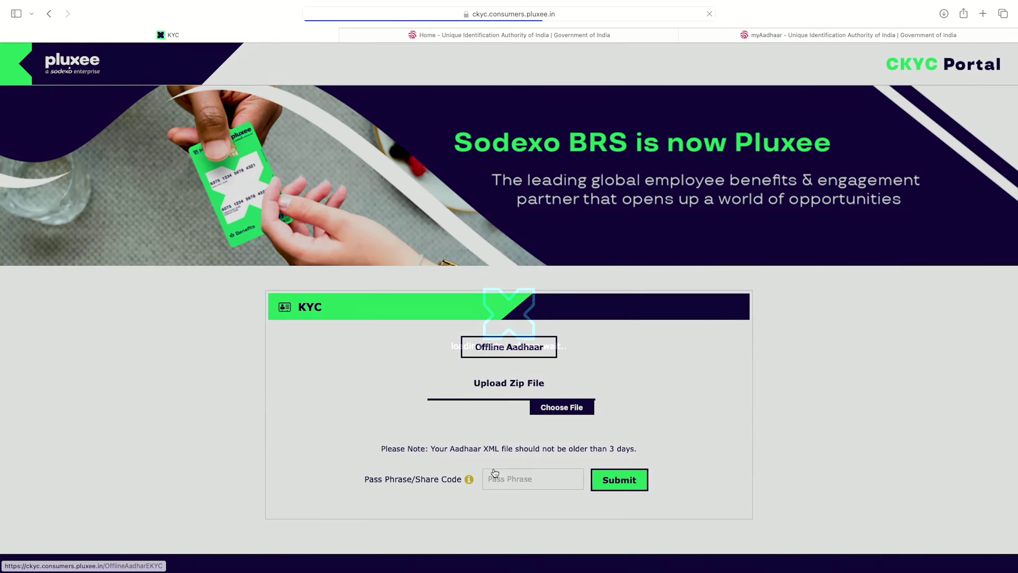
{"action": "left_click", "coordinate": [563, 408]}
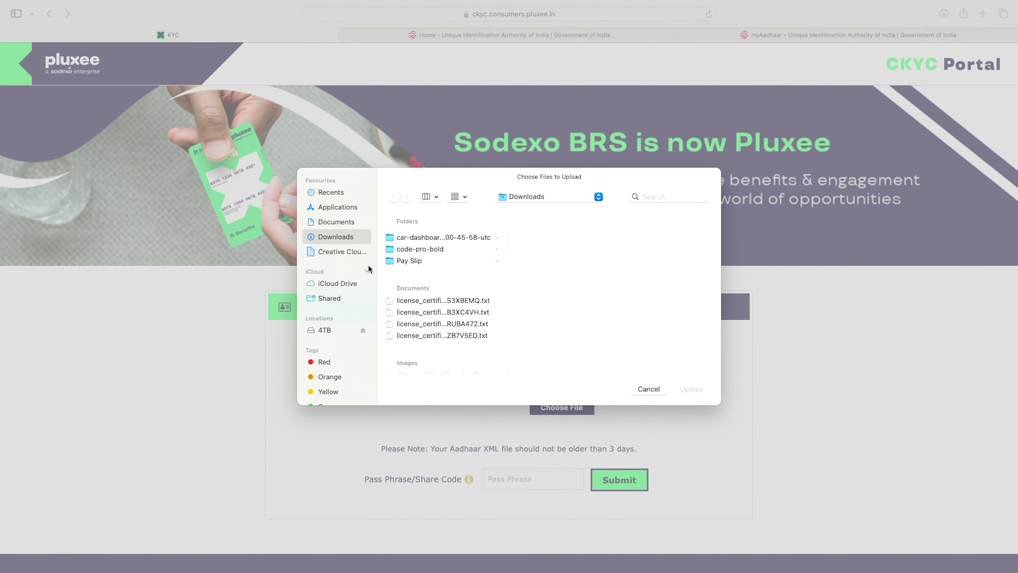
{"action": "scroll", "coordinate": [461, 281], "scroll_direction": "down", "scroll_amount": 10}
{"action": "left_click", "coordinate": [481, 260]}
{"action": "left_click", "coordinate": [480, 260]}
{"action": "left_click", "coordinate": [613, 285]}
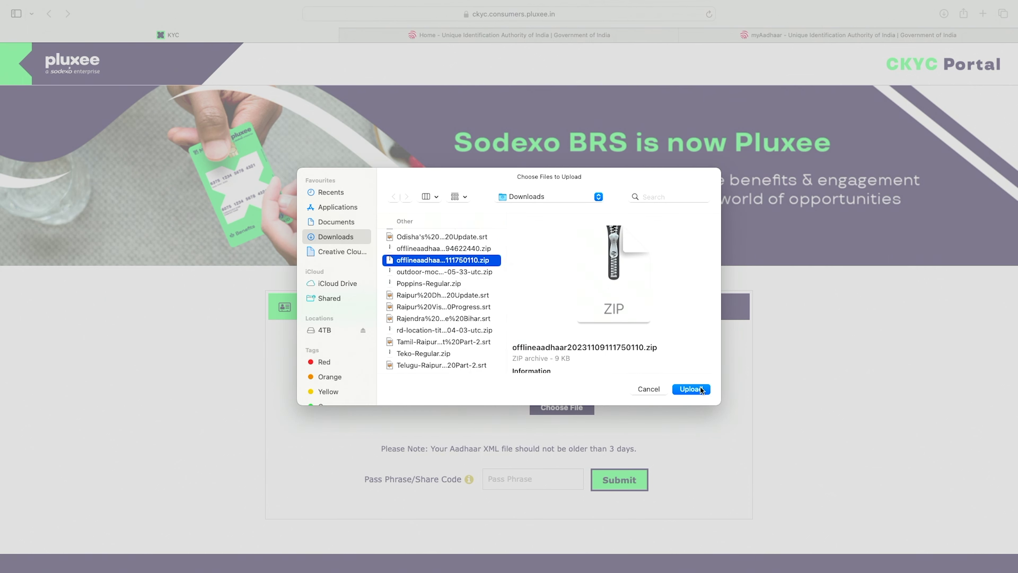
{"action": "left_click", "coordinate": [692, 389]}
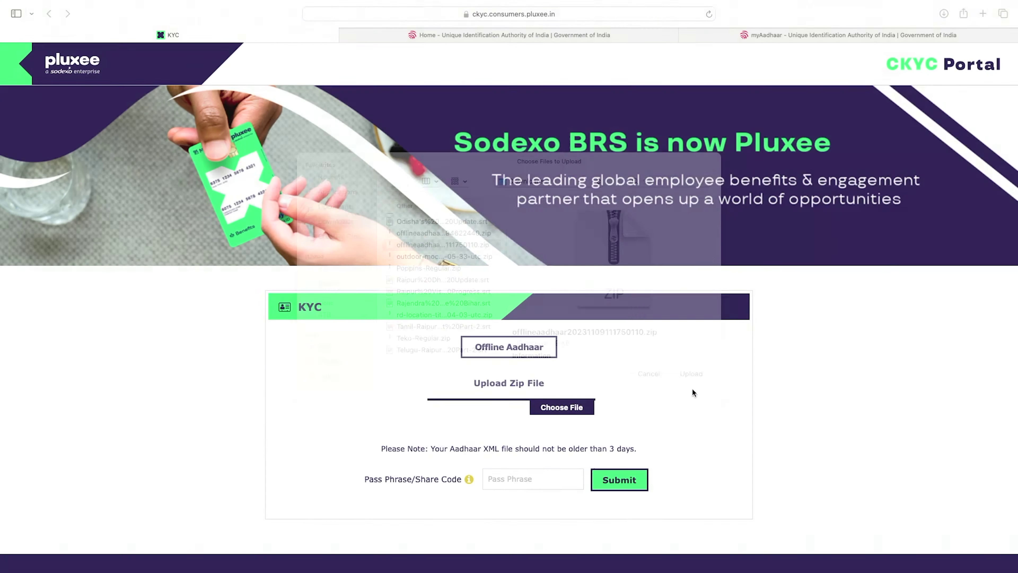
- Enter the share code, submit the KYC request, and confirm the Verify Your Details page
{"action": "scroll", "coordinate": [601, 409], "scroll_direction": "down", "scroll_amount": 2}
{"action": "left_click", "coordinate": [525, 427]}
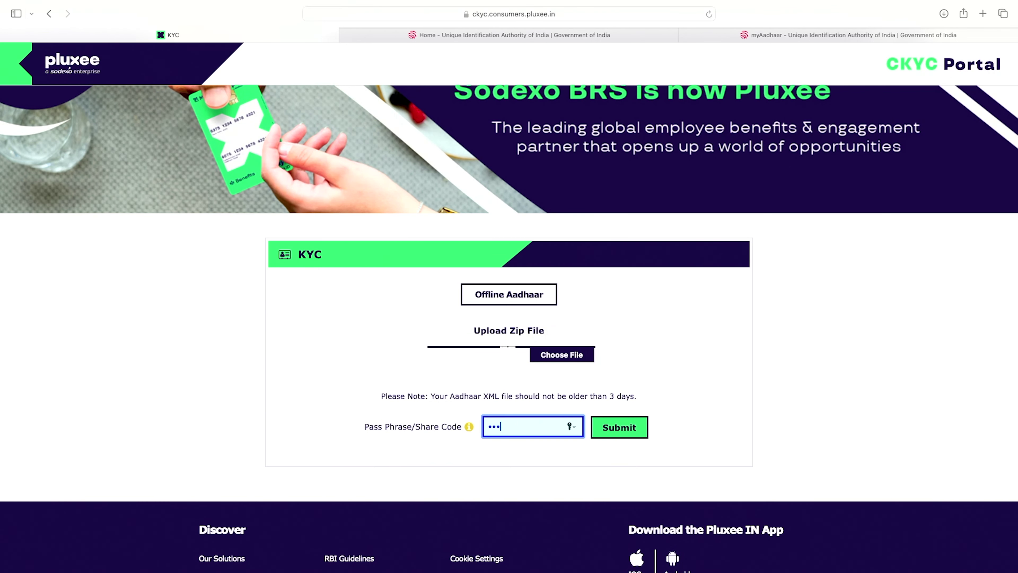
{"action": "left_click", "coordinate": [619, 431]}
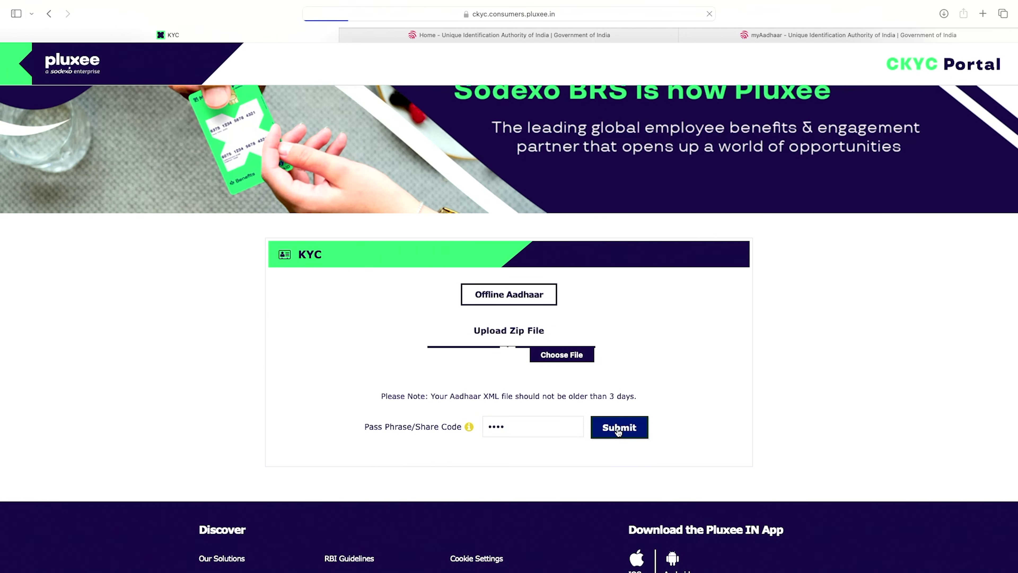
{"action": "scroll", "coordinate": [613, 432], "scroll_direction": "down", "scroll_amount": 4}
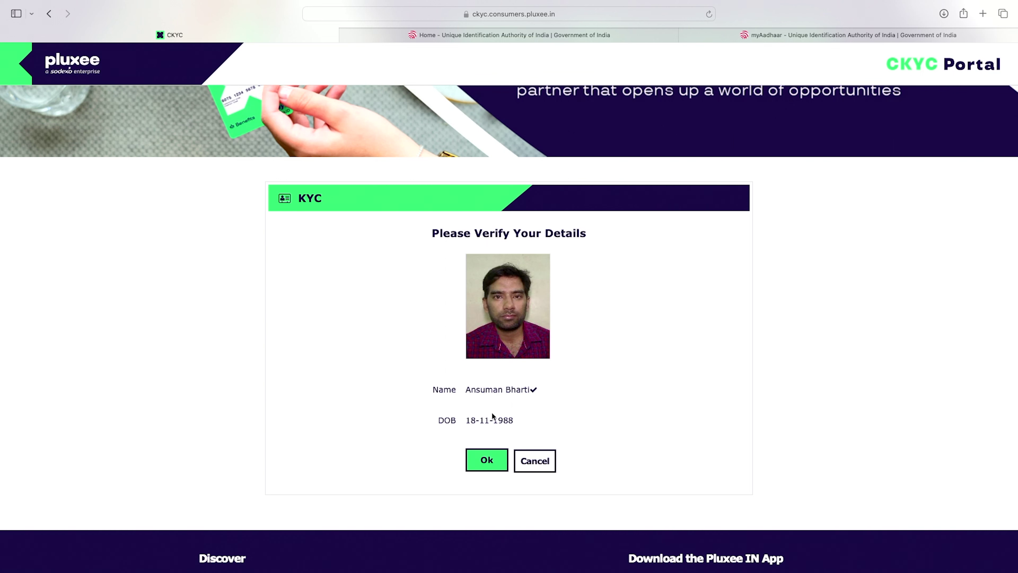
{"action": "left_click", "coordinate": [489, 463]}
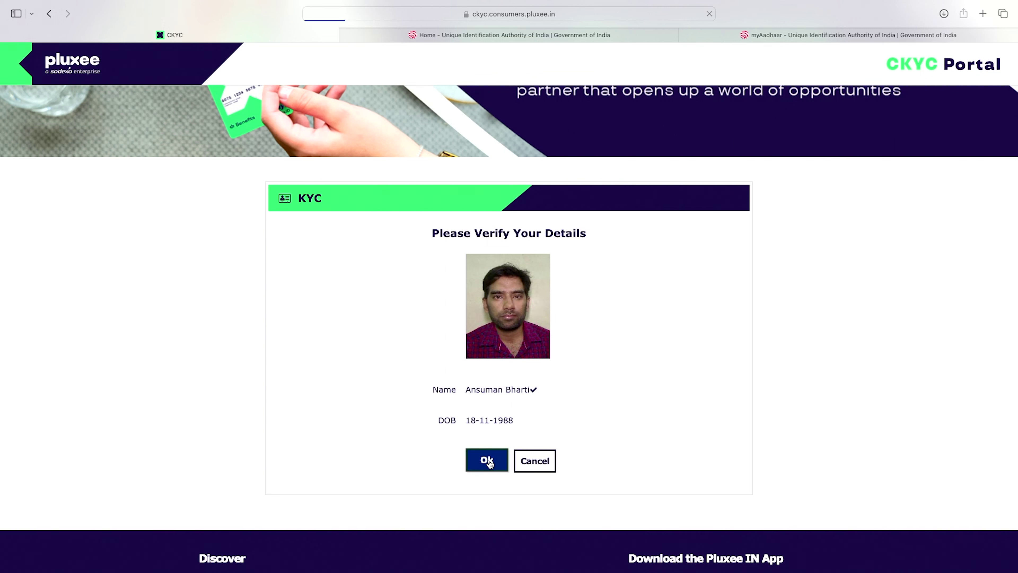